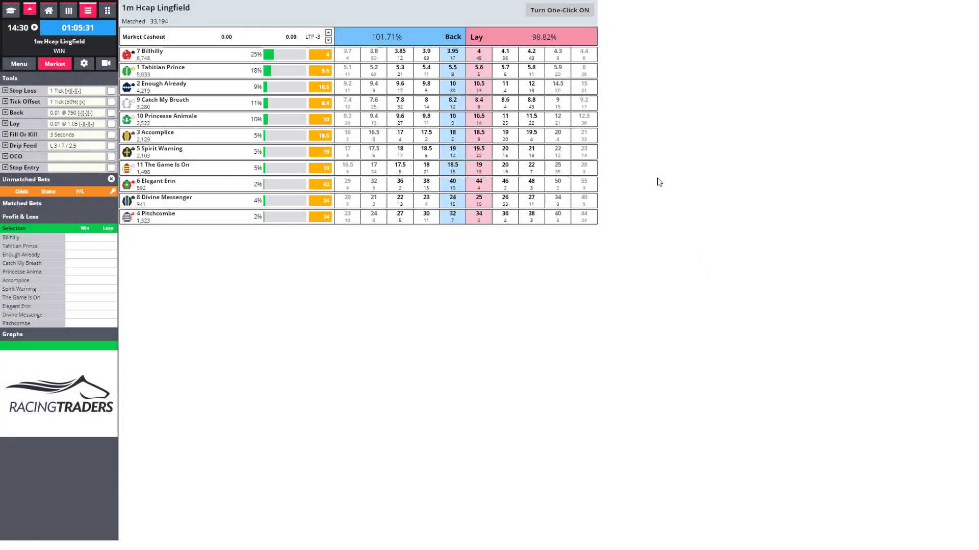
Step: Turn on one-click betting for the 1m Hcap Lingfield win market
left_click(543, 13)
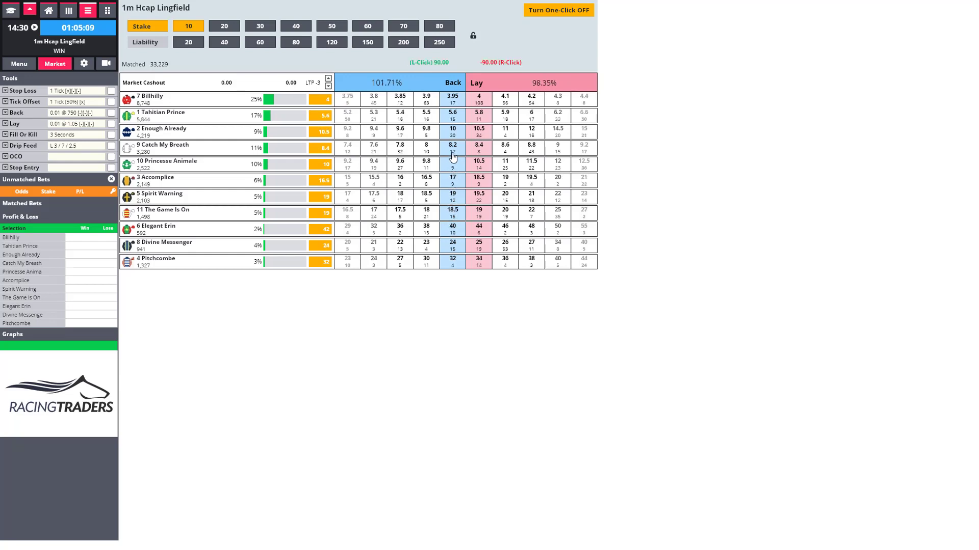
Step: Lay 10 each on Billhilly 3.90, Tahitian Prince 5.60, Enough Already 10 and Catch My Breath 8.20
left_click(455, 106)
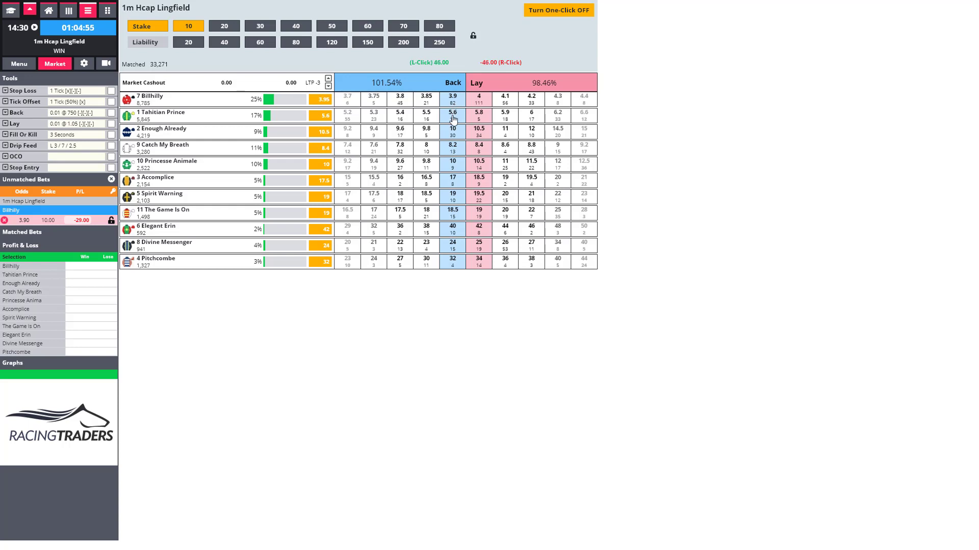
left_click(454, 115)
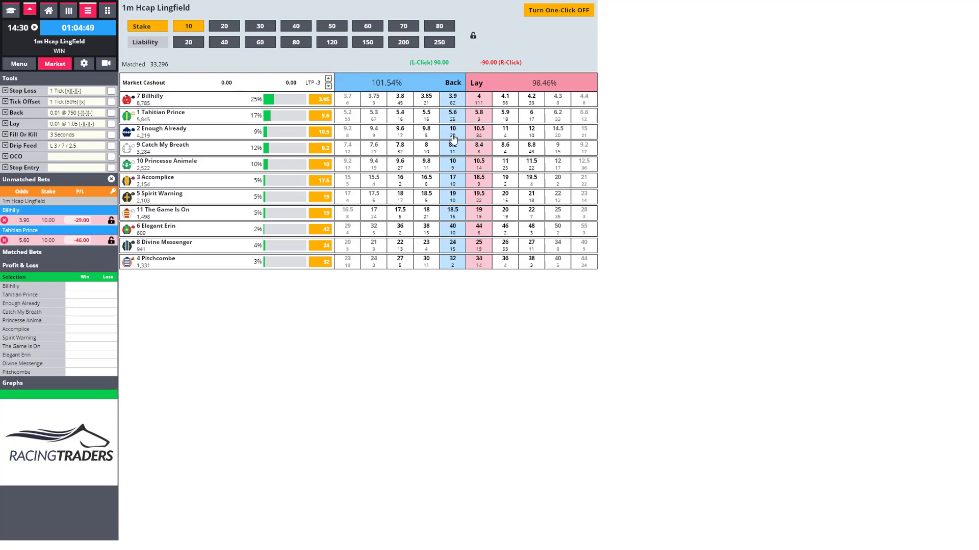
left_click(453, 132)
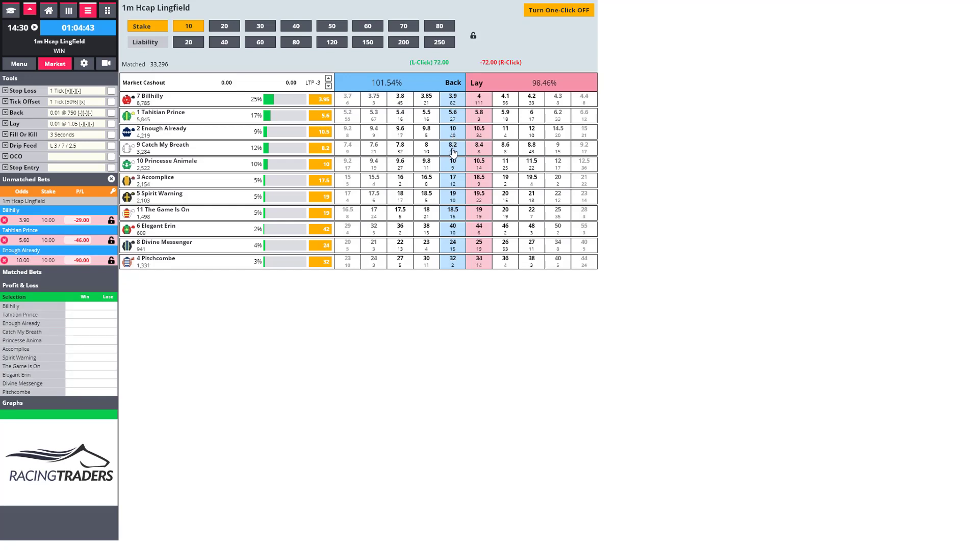
left_click(453, 152)
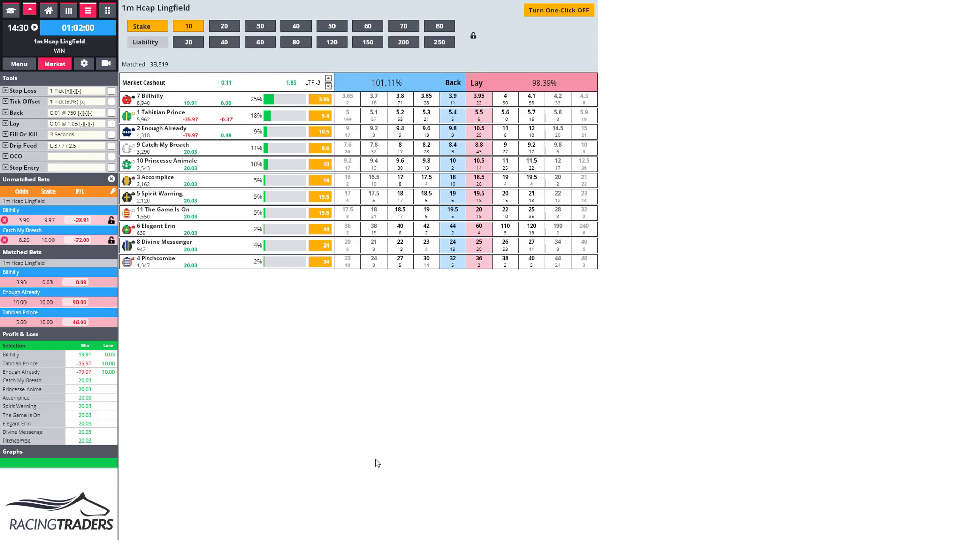
Step: Lay Tahitian Prince for 10 at 5.00, then green up Enough Already with a 9.52 back at 10.50
right_click(351, 118)
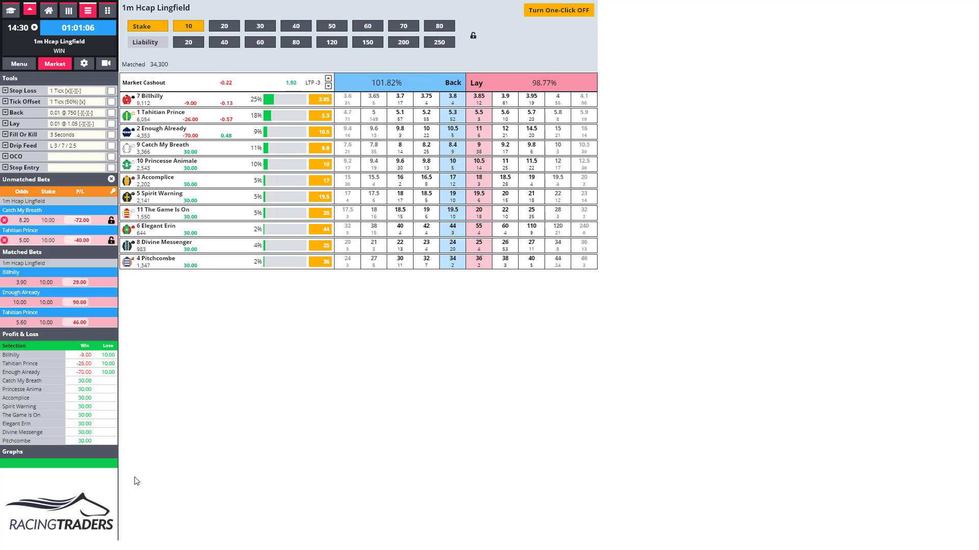
left_click(227, 137)
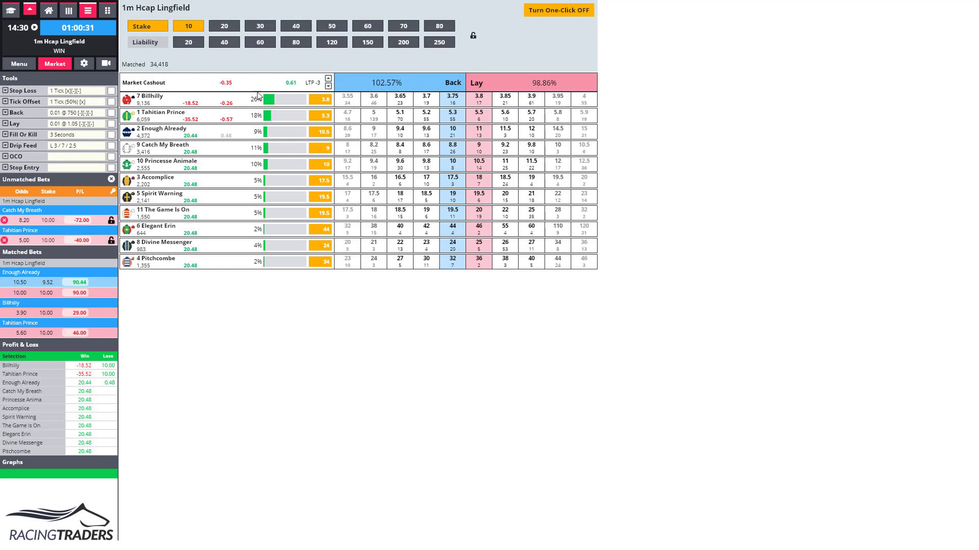
Step: Place an unmatched 10-stake lay on Billhilly at 3.55 from its ladder row
right_click(349, 104)
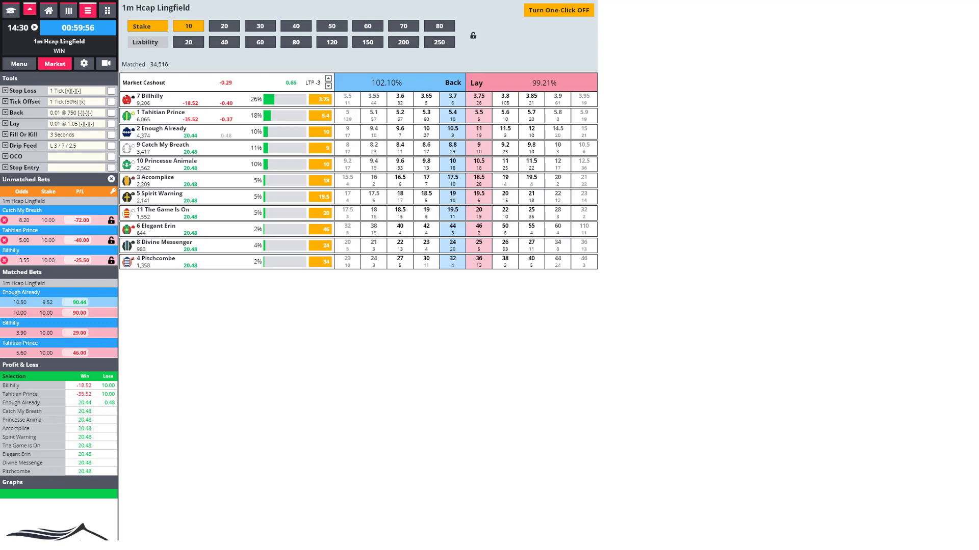
Step: Lower the LTP offset from -3 to -5 and cash out, queuing backs at 3.90 and 5.70
left_click(328, 86)
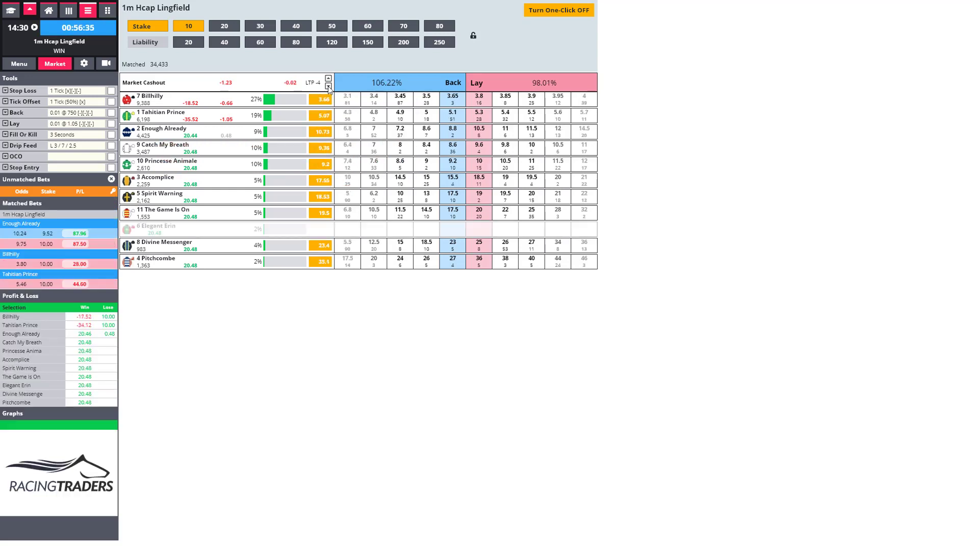
left_click(328, 86)
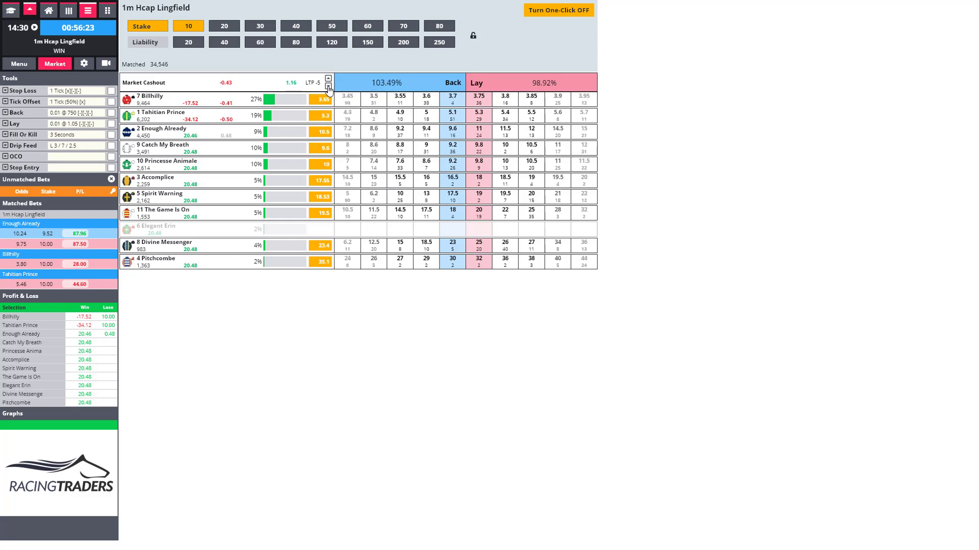
left_click(289, 85)
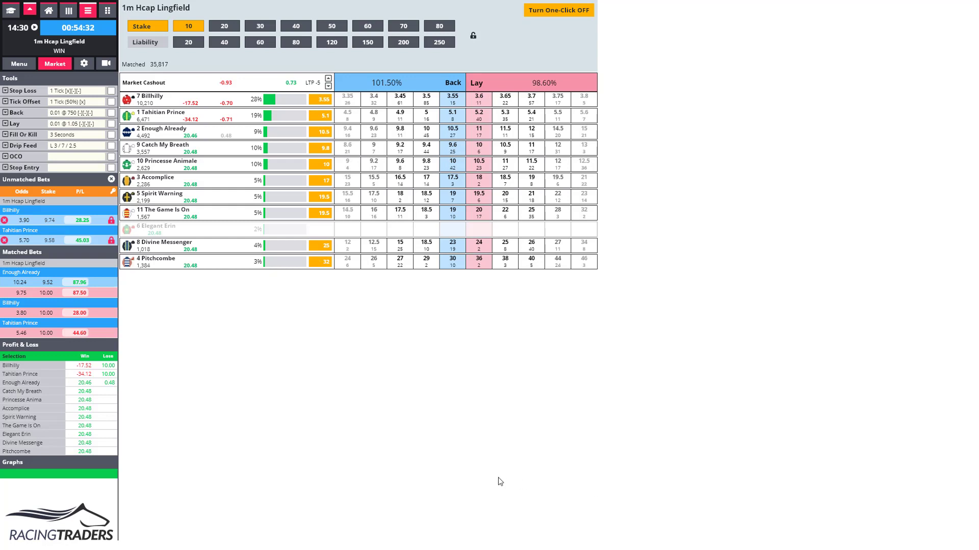
Step: Lay Billhilly at 3.35 and Tahitian Prince at 4.50, 10 each
right_click(347, 106)
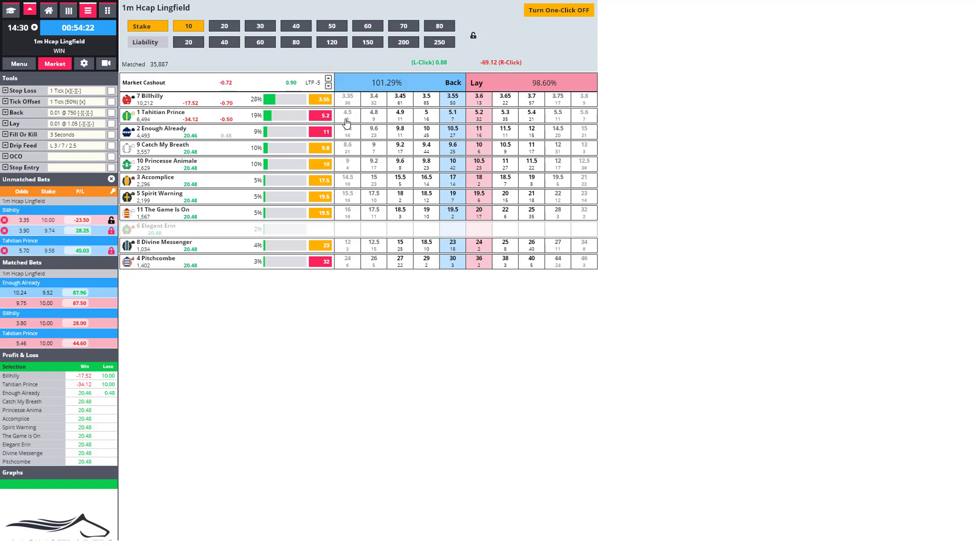
right_click(346, 120)
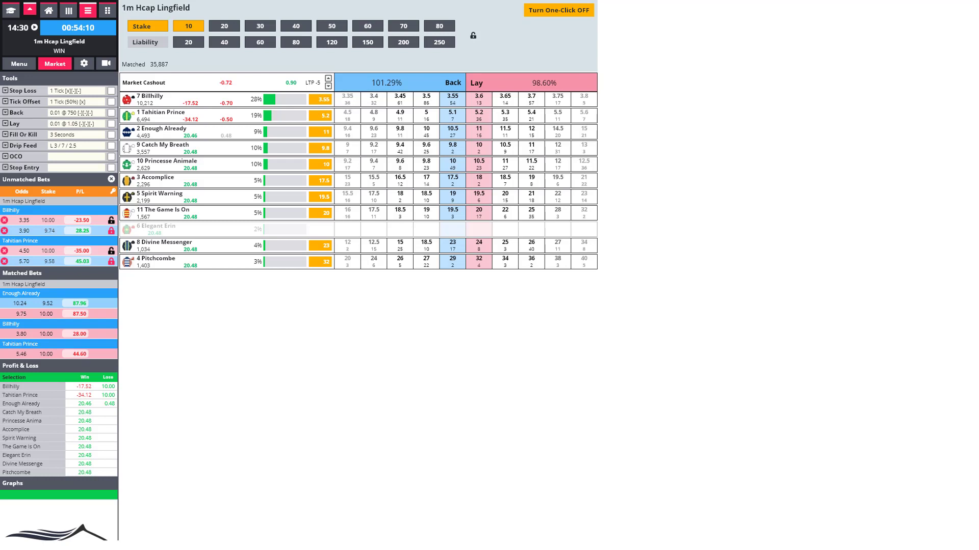
mouse_move(57, 518)
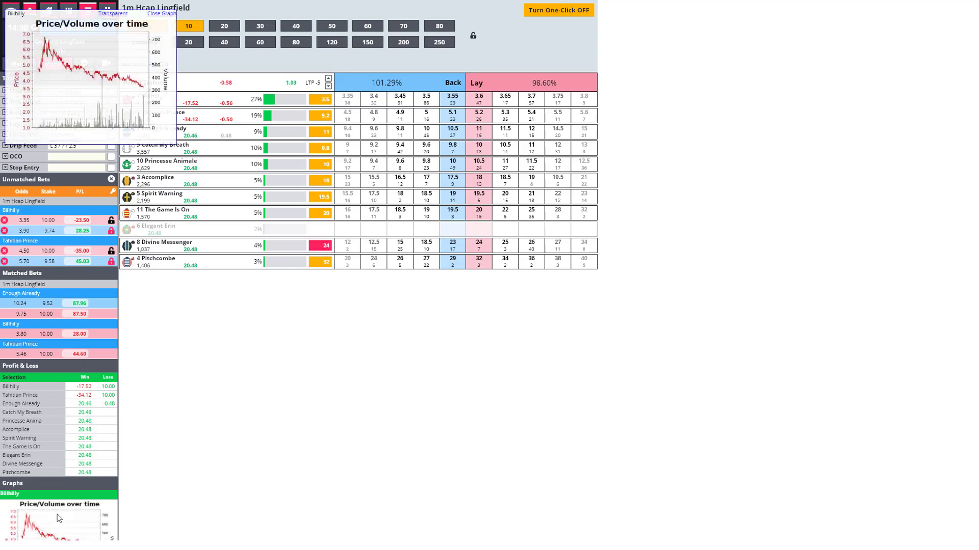
left_click_drag(99, 39, 203, 318)
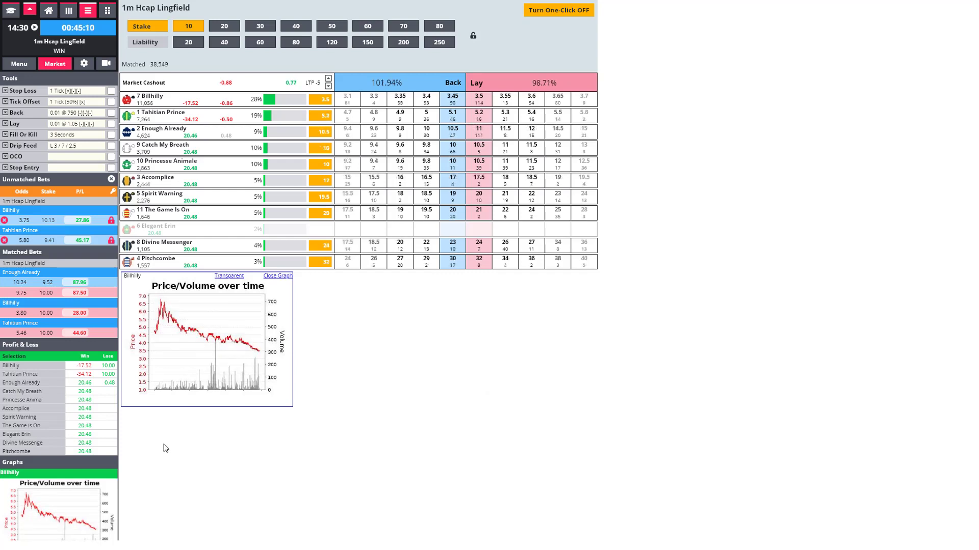
left_click(6, 102)
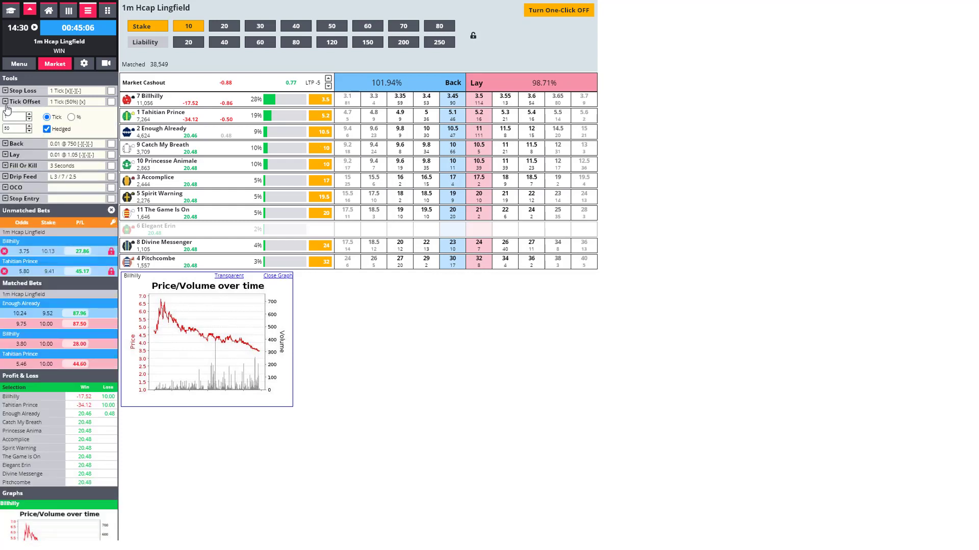
Step: Enable a 3-tick offset at 50% with hedging for new bets
left_click(29, 115)
left_click(30, 114)
left_click(111, 102)
left_click(6, 102)
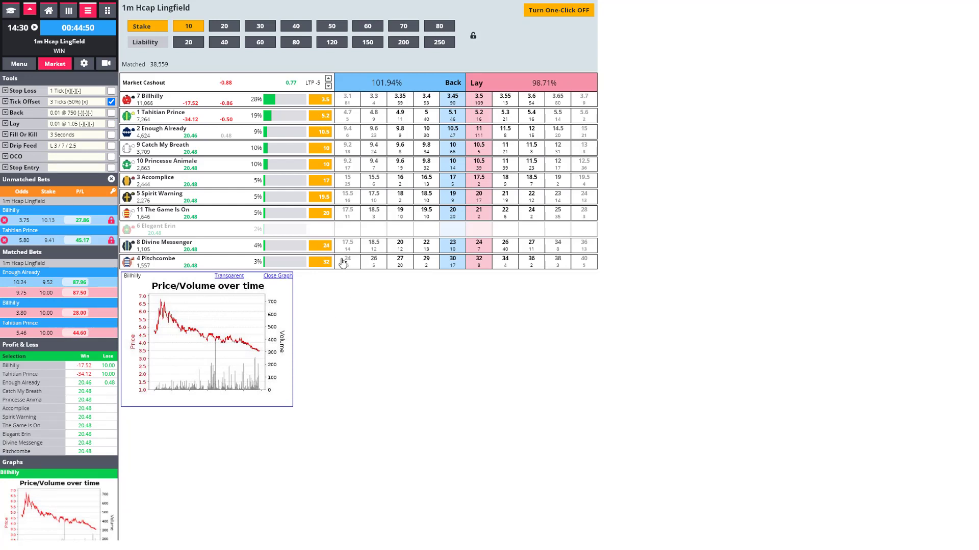
Step: Lay Billhilly at 3.1 and Tahitian Prince at 4.7 for 10 each, then disable one-click betting
left_click(348, 105)
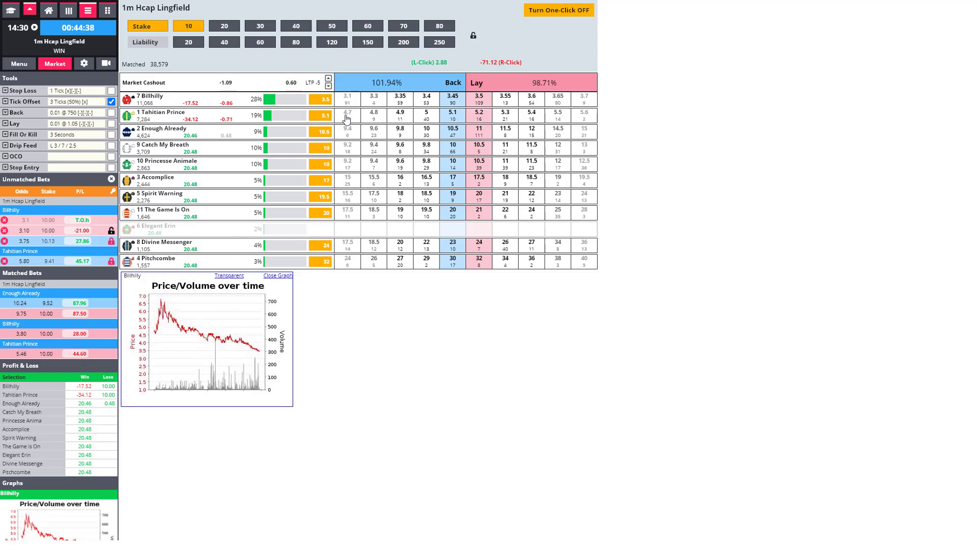
left_click(347, 116)
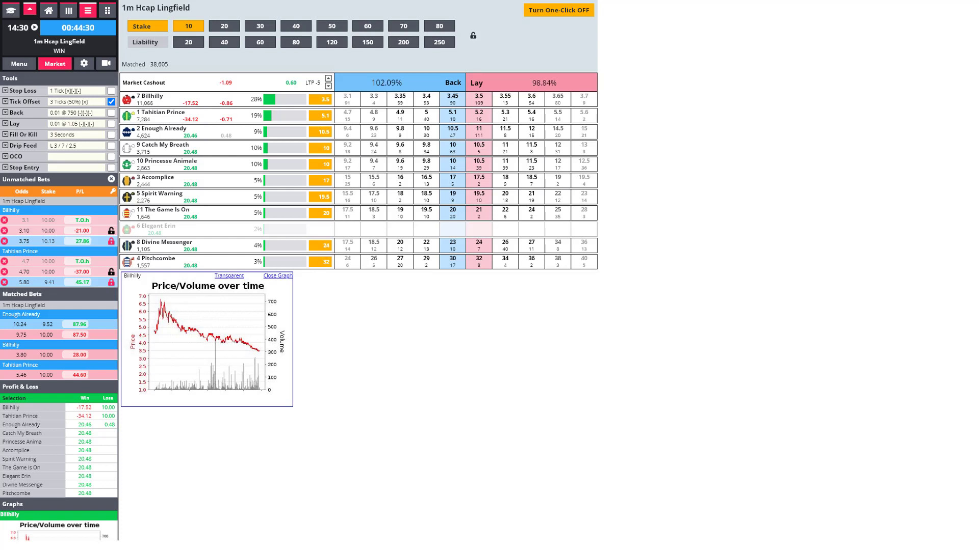
left_click(543, 11)
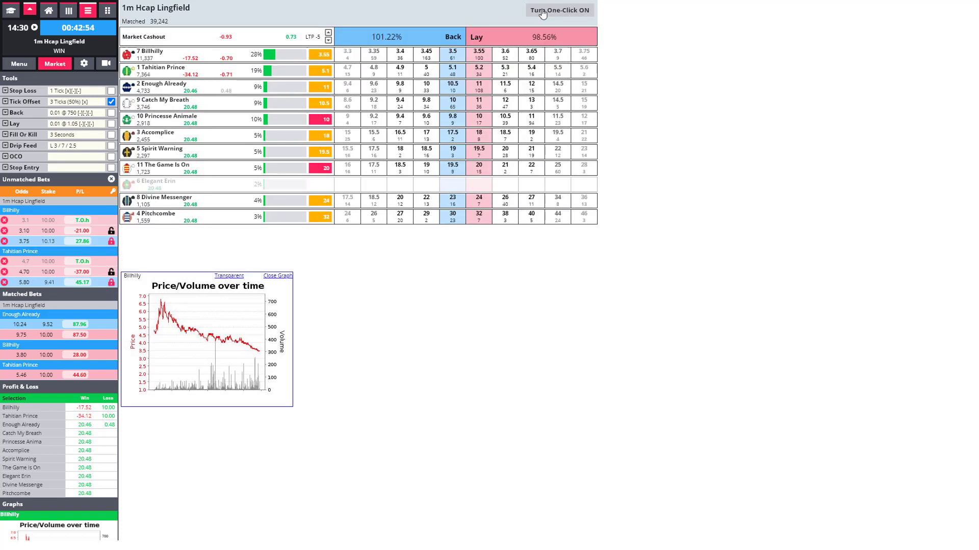
Step: Submit a 10-stake lay bet on Billhilly at 3.00
left_click(345, 60)
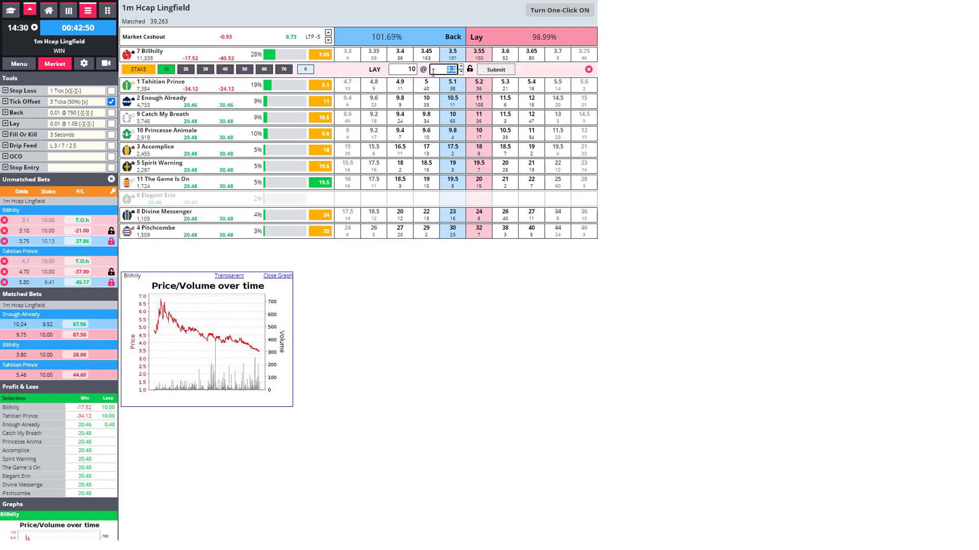
left_click(461, 72)
left_click(460, 72)
left_click(461, 72)
left_click(461, 72)
left_click(461, 72)
left_click(495, 70)
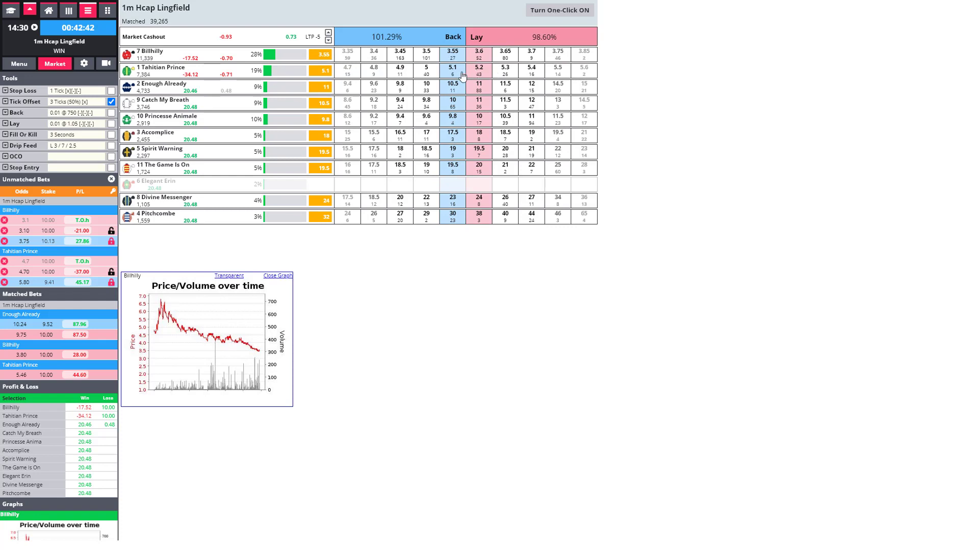
Step: Submit a 10-stake lay bet on Tahitian Prince at 4.00
left_click(349, 75)
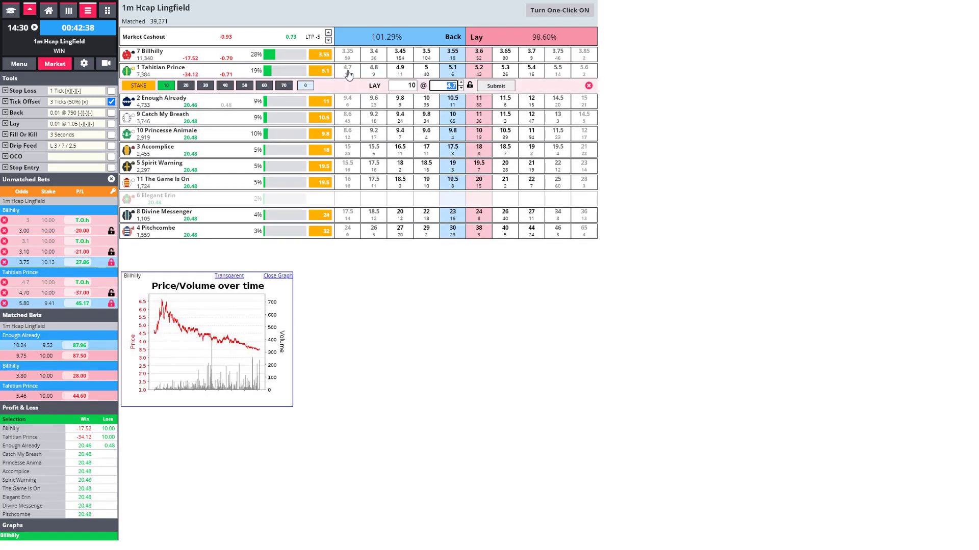
left_click(461, 90)
left_click(462, 90)
left_click(461, 89)
left_click(461, 90)
left_click(461, 90)
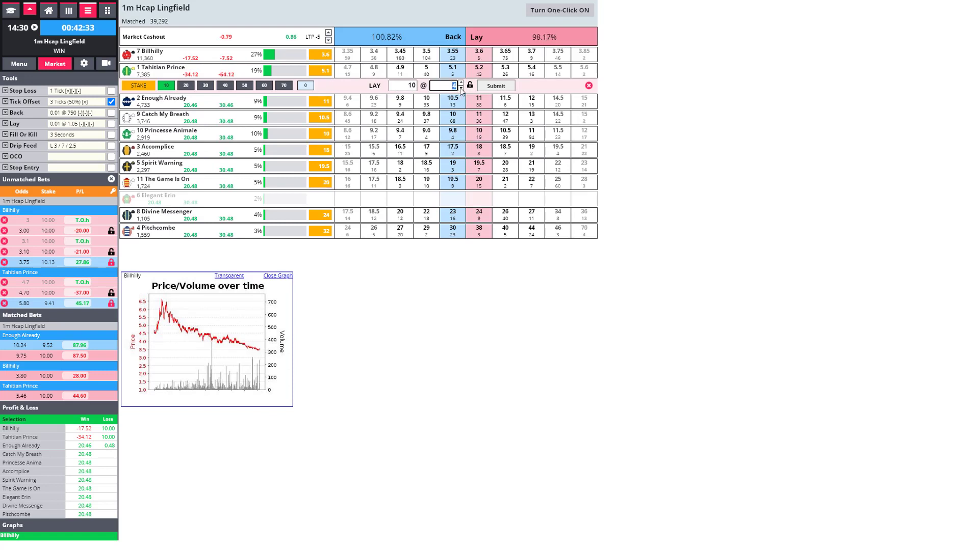
left_click(489, 86)
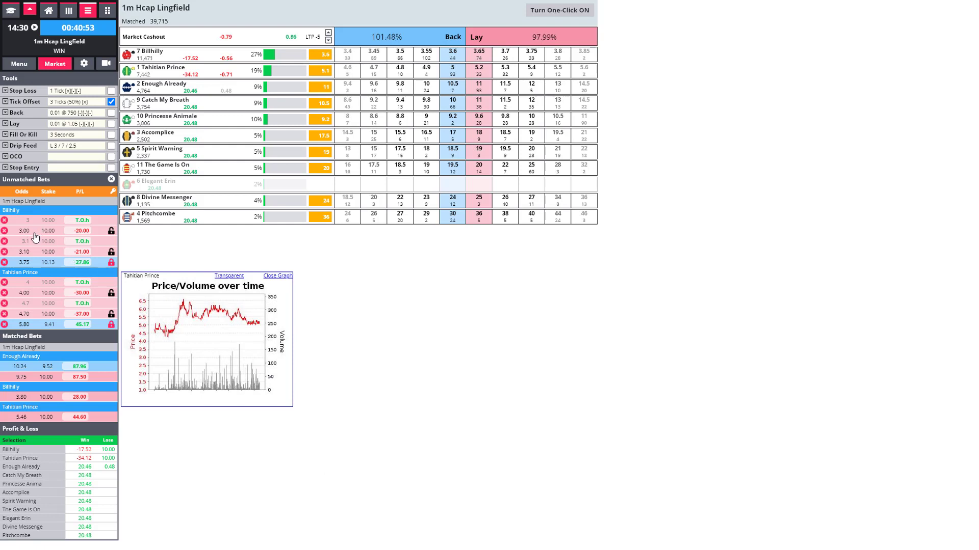
Step: Reprice the unmatched Billhilly 3.00 lay bet to 2.96
left_click(34, 233)
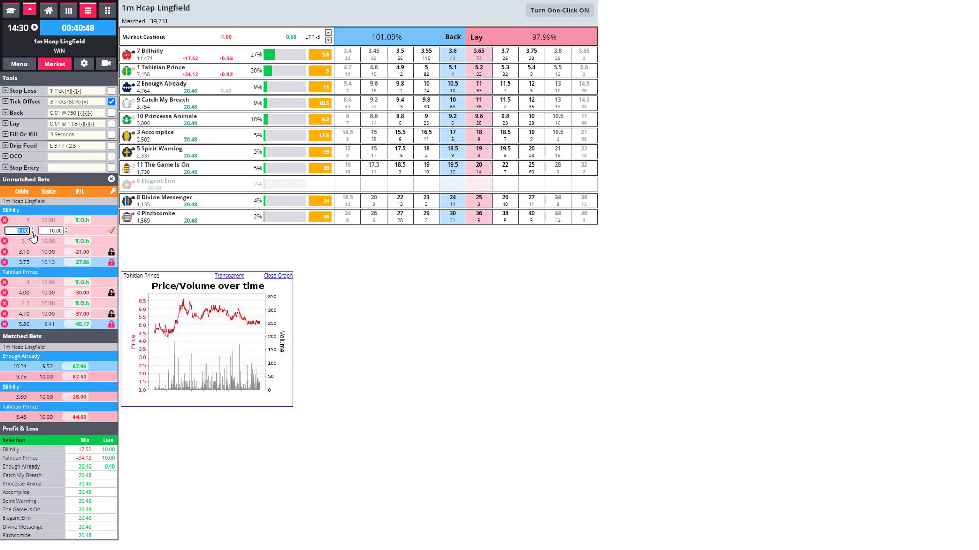
left_click(32, 233)
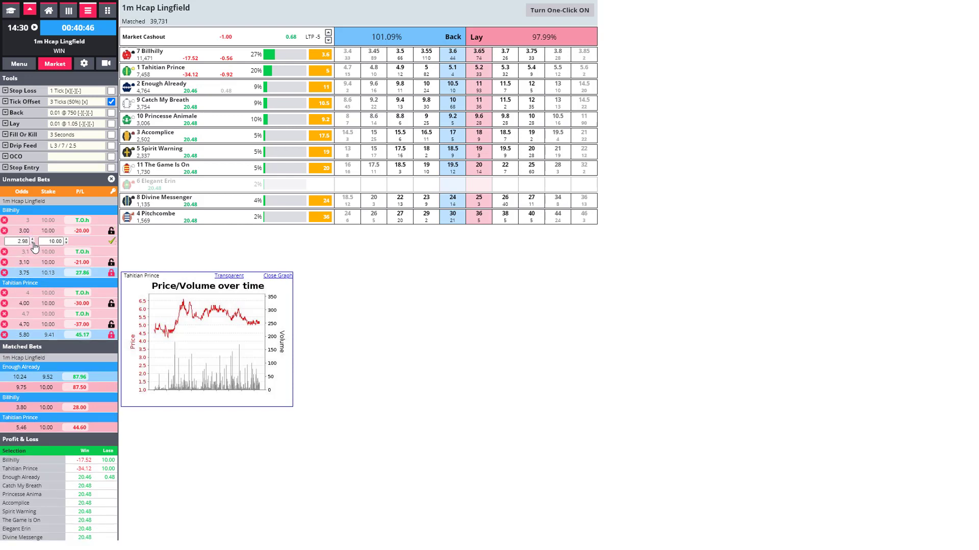
left_click(32, 244)
left_click(111, 243)
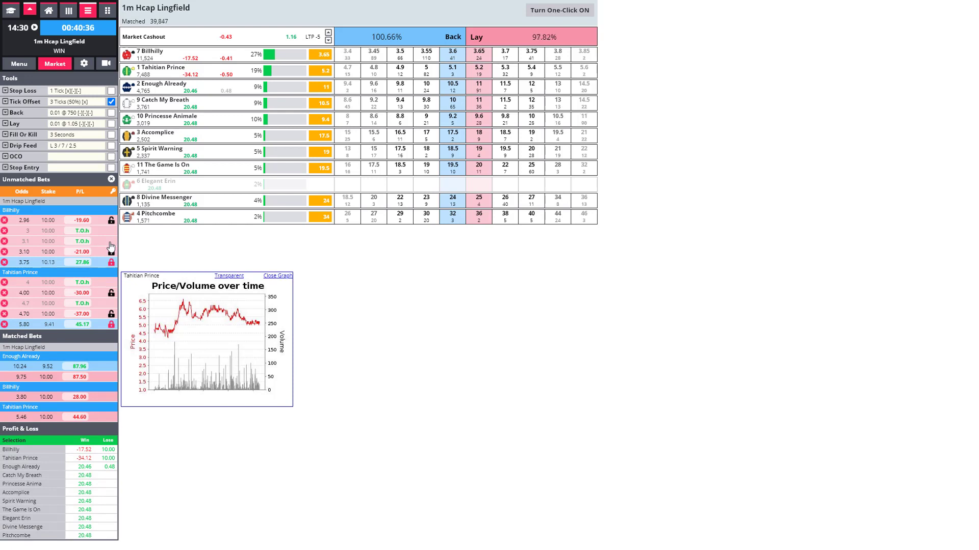
Step: Lower the Billhilly tick-offset bet's odds from 3.00 to below 2.98
left_click(32, 233)
left_click(32, 233)
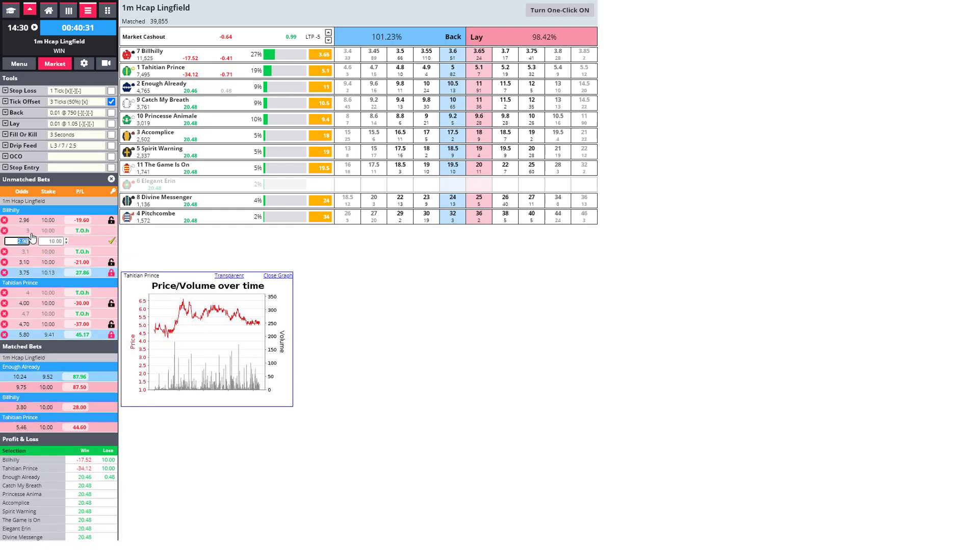
left_click(32, 244)
left_click(33, 244)
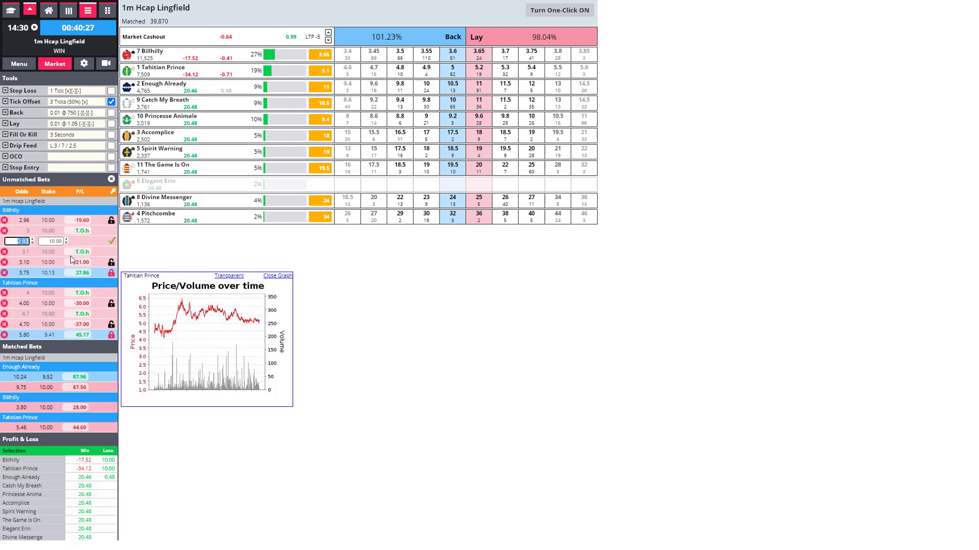
left_click(112, 244)
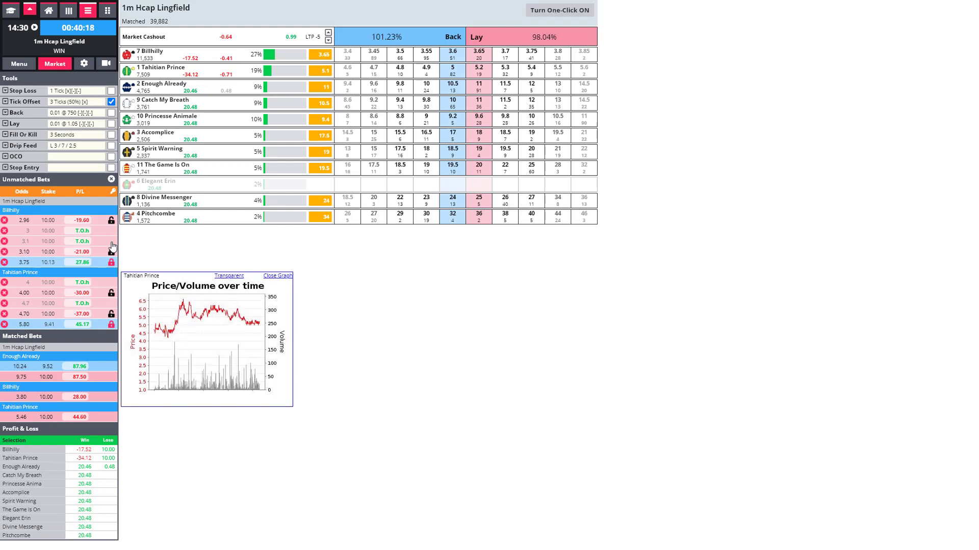
Step: Move the Billhilly 2.96 bet down to 2.92 odds for 10.00
left_click(29, 223)
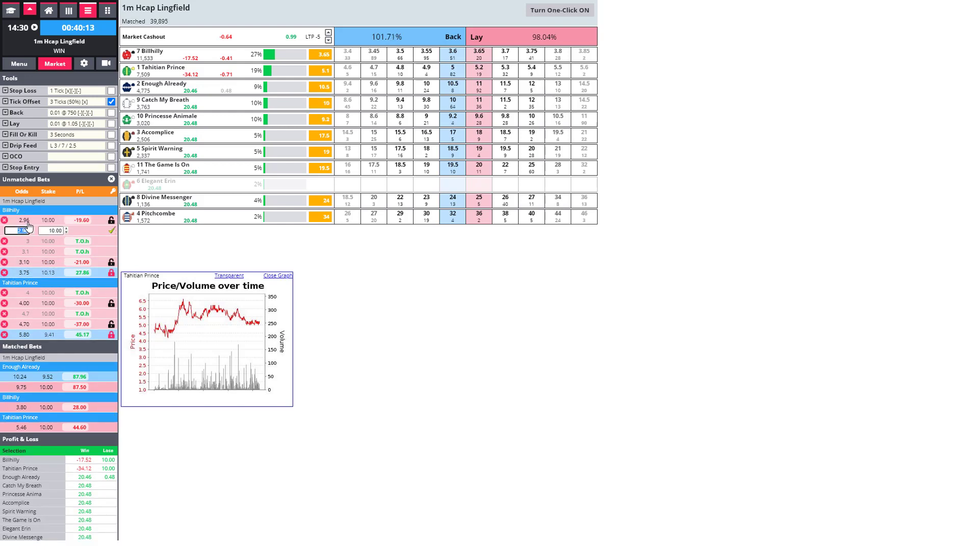
double_click(33, 233)
left_click(32, 233)
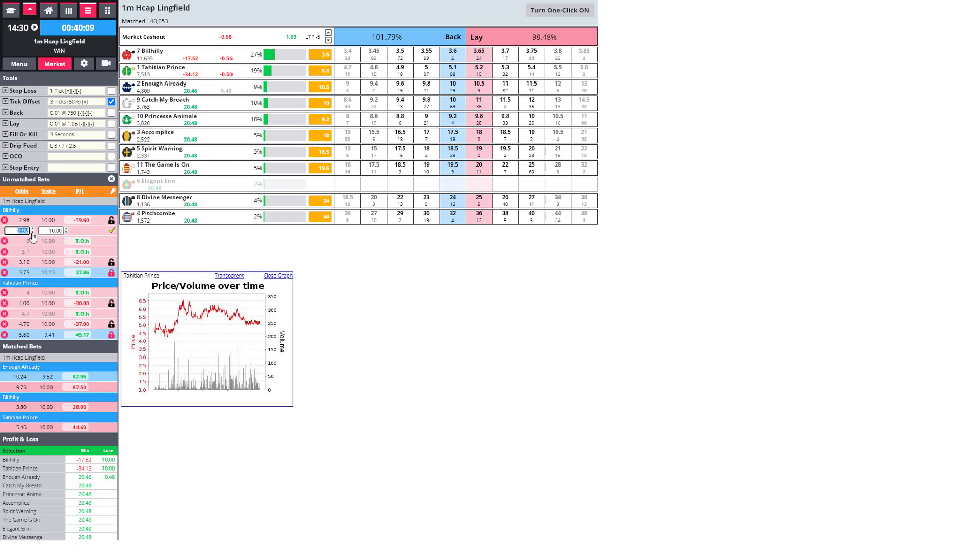
left_click(112, 235)
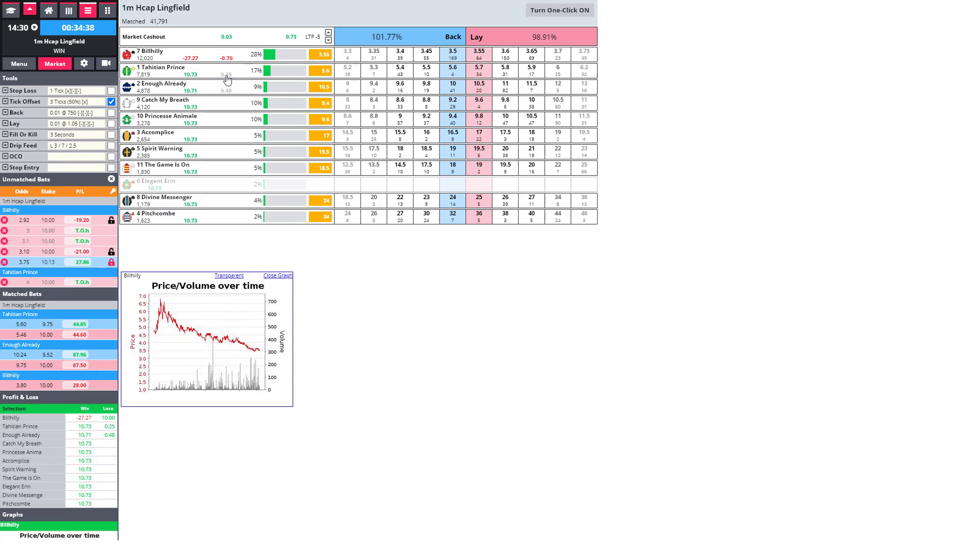
Step: Lay Billhilly for 10.00 at 3.30 odds and submit the bet
left_click(349, 60)
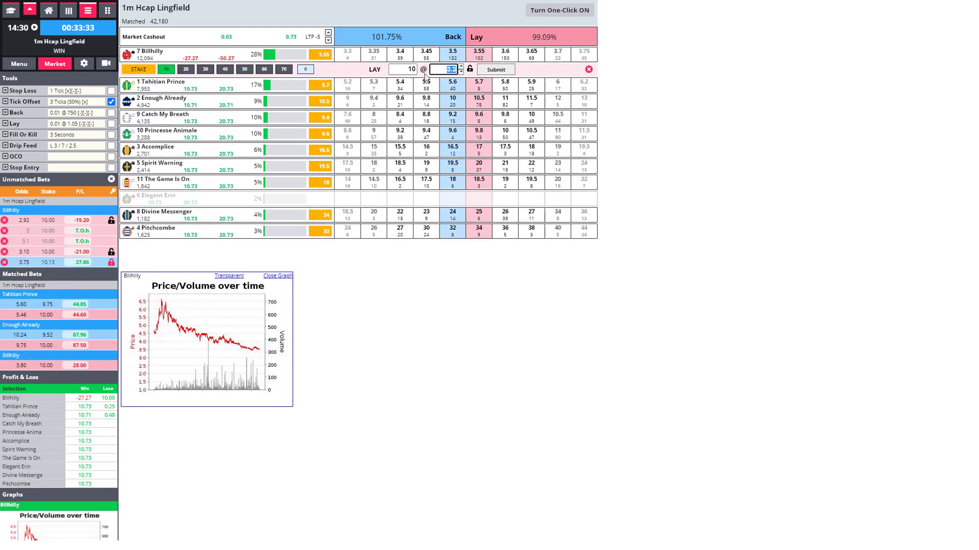
left_click(497, 73)
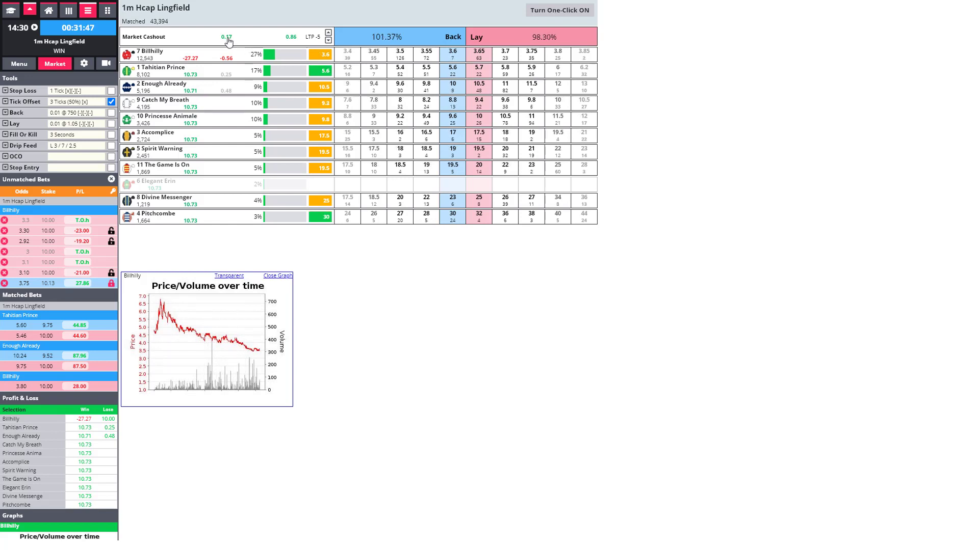
Step: Cash out the whole market, cancelling unmatched bets and hedging to about 0.17 profit per runner
left_click(227, 38)
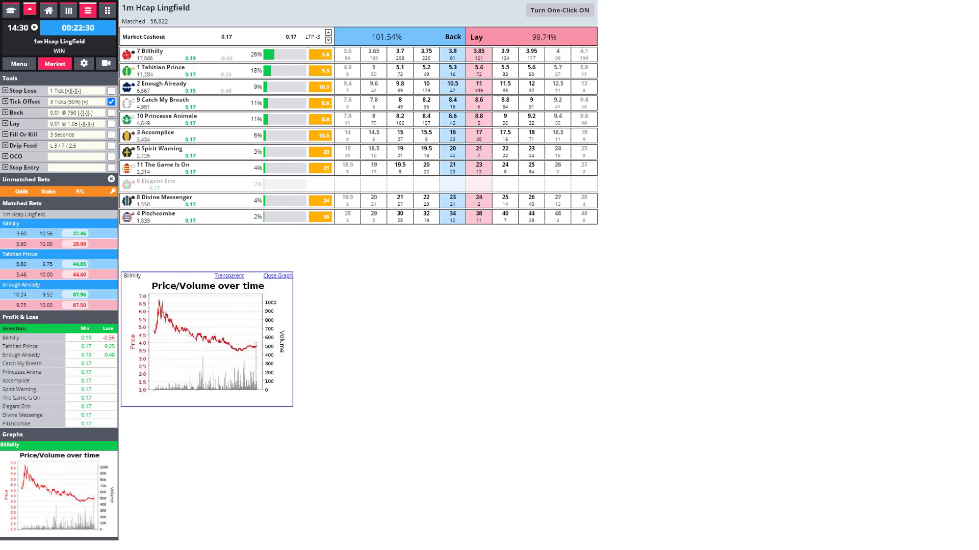
Step: Turn on one-click trading and place a 10.00 Billhilly bet at 3.8
left_click(551, 18)
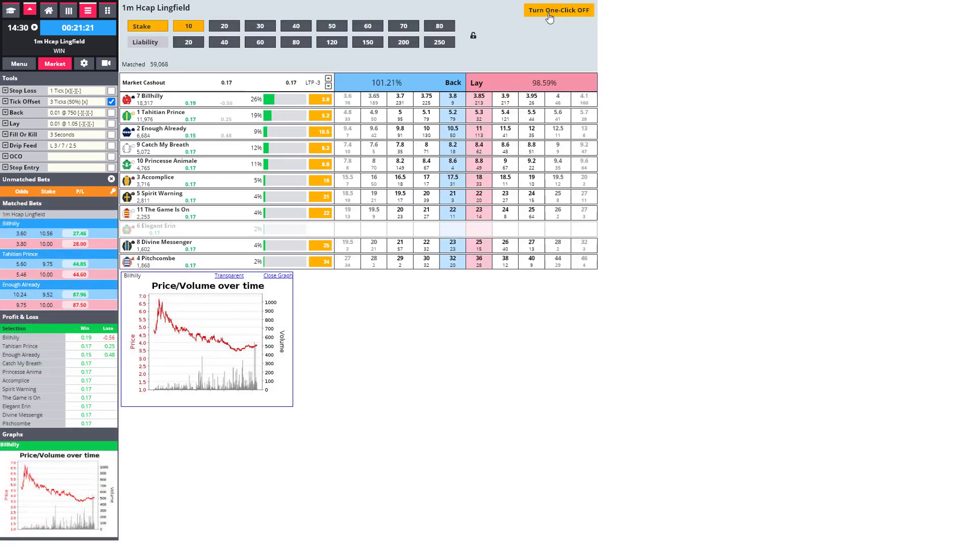
left_click(457, 106)
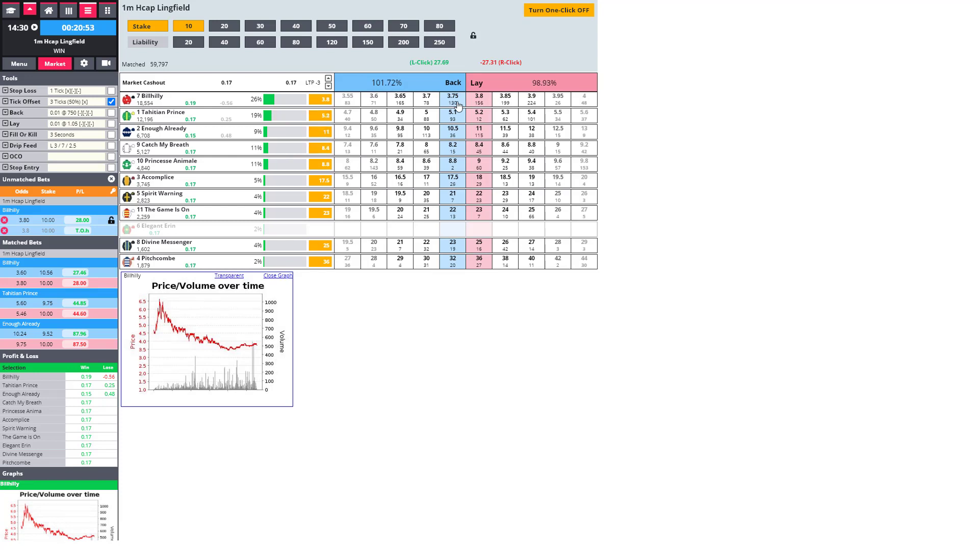
Step: Back Billhilly at 3.75 twice and lay Tahitian Prince at 5.30, each for 10.00
left_click(457, 105)
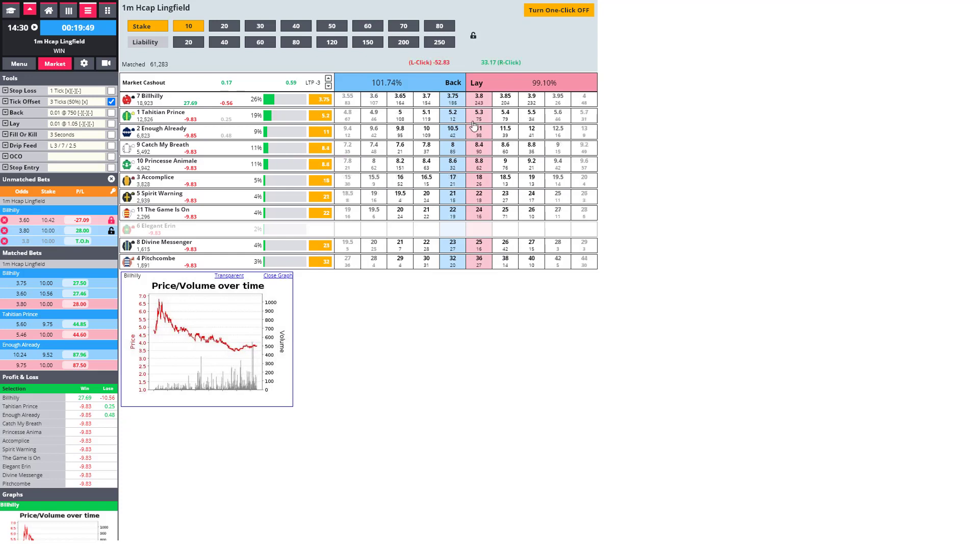
left_click(474, 122)
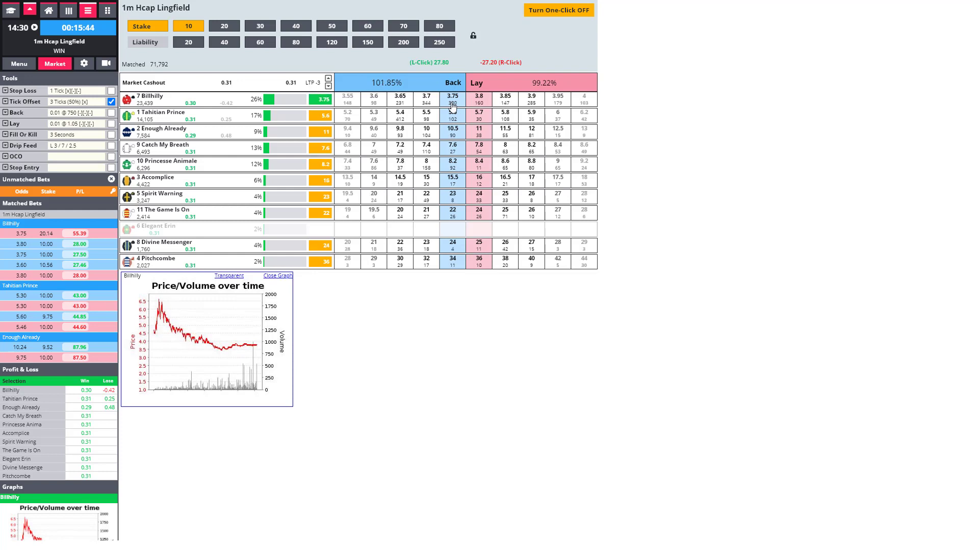
left_click(452, 106)
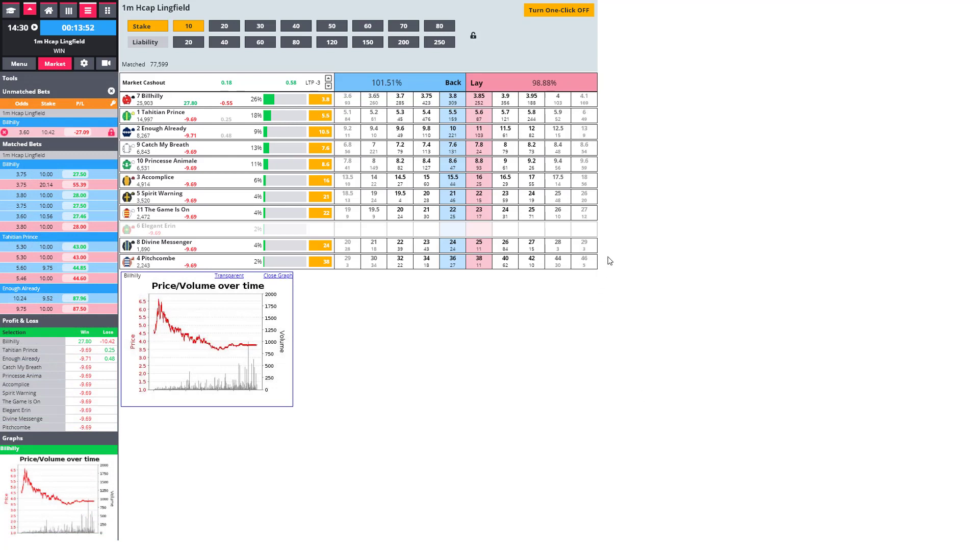
Step: Place 10.00 Billhilly bets at 3.8, 3.90 and 3.95, then lay at 4.1
left_click(458, 105)
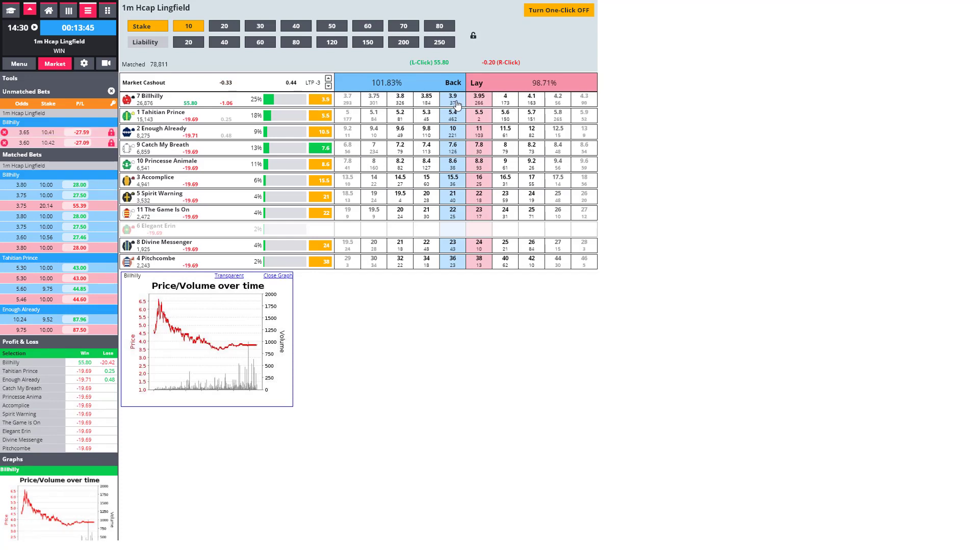
left_click(457, 105)
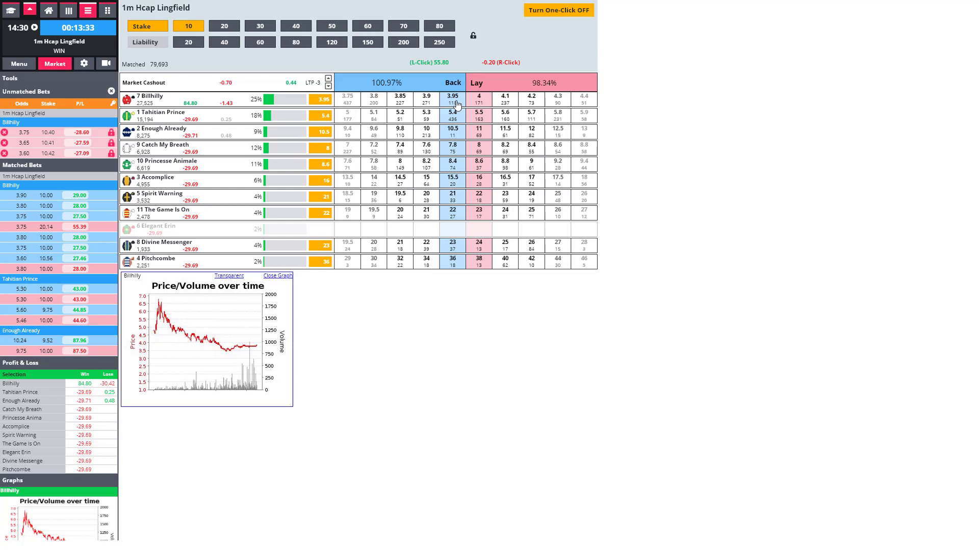
left_click(457, 104)
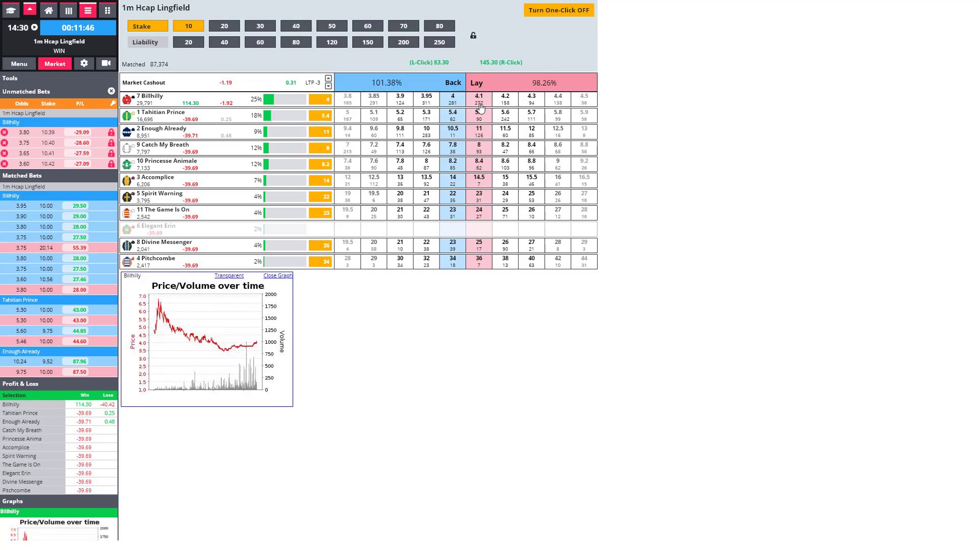
left_click(481, 106)
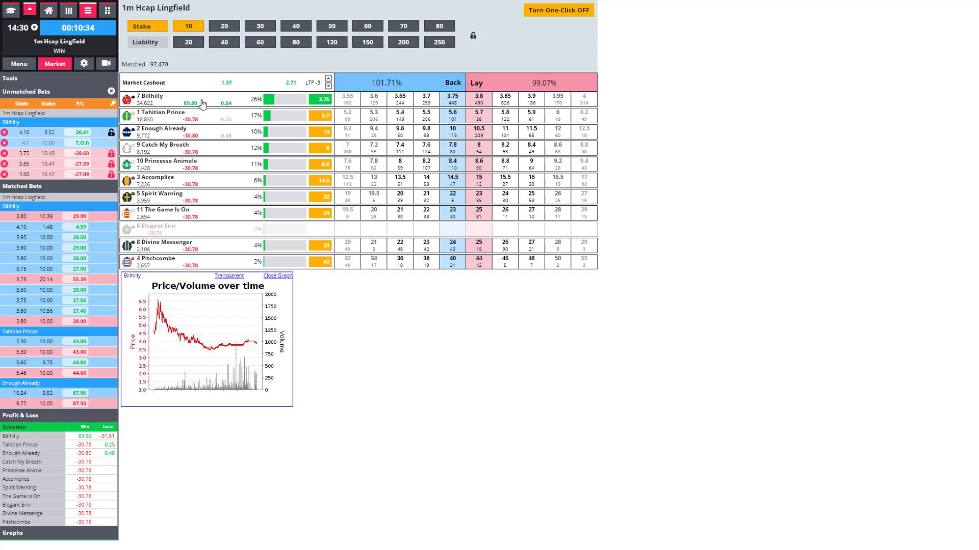
Step: Cash out Billhilly, replacing its open orders with one 32.15 hedge at 3.75
left_click(227, 88)
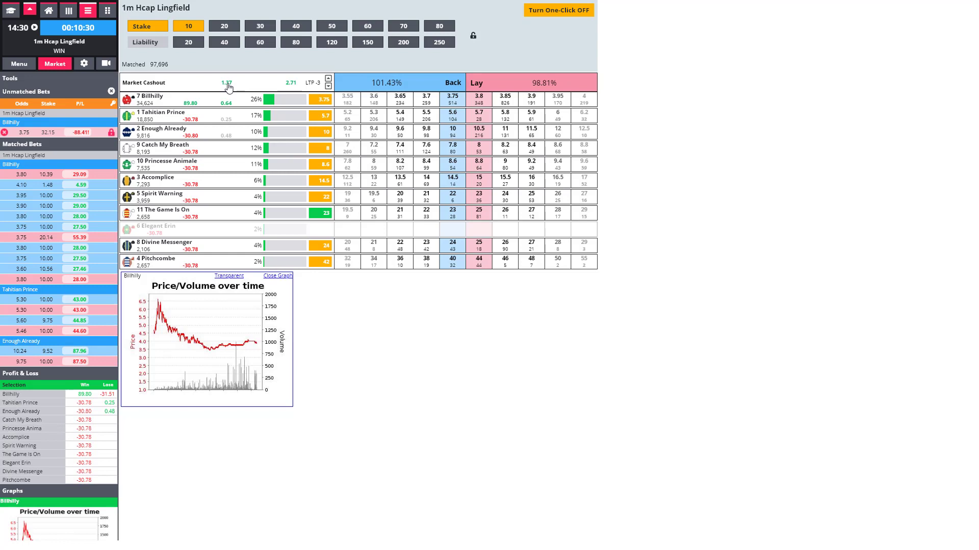